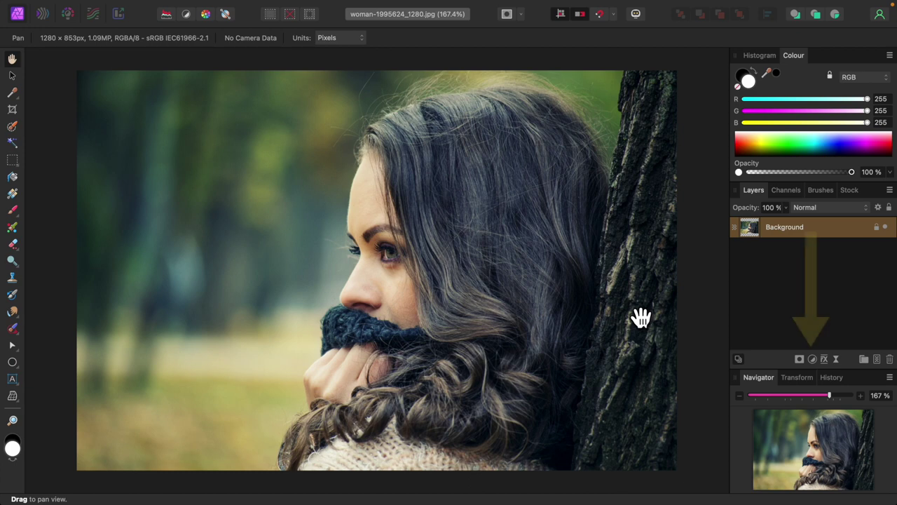
Add a Recolour adjustment layer tinting the whole portrait orange at hue 23.7°
click(814, 362)
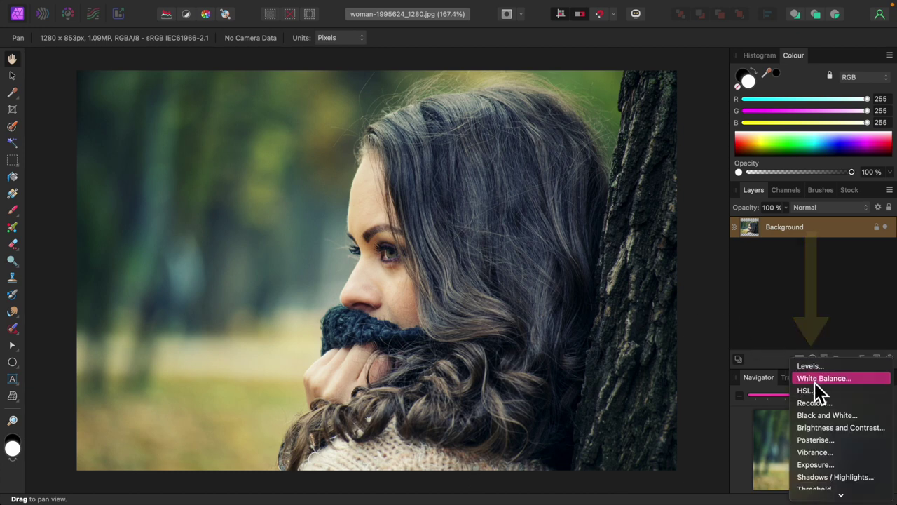
click(815, 404)
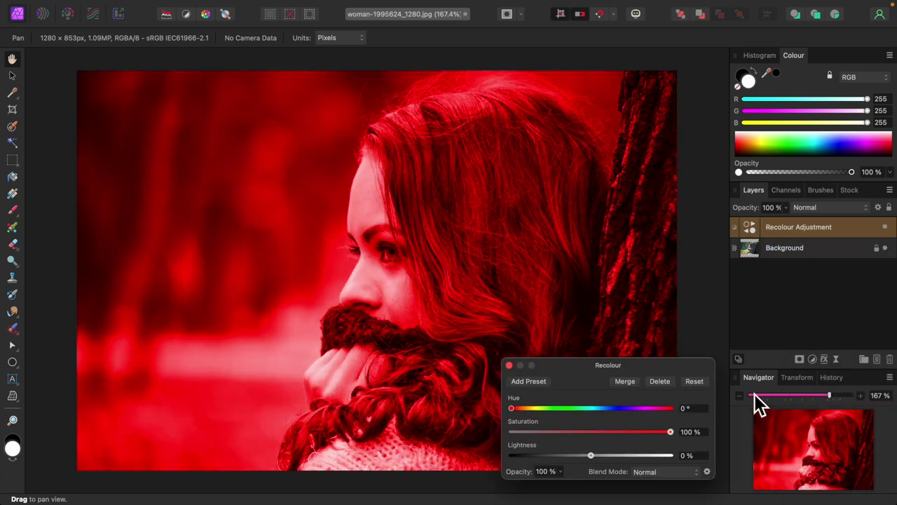
drag(605, 368, 786, 320)
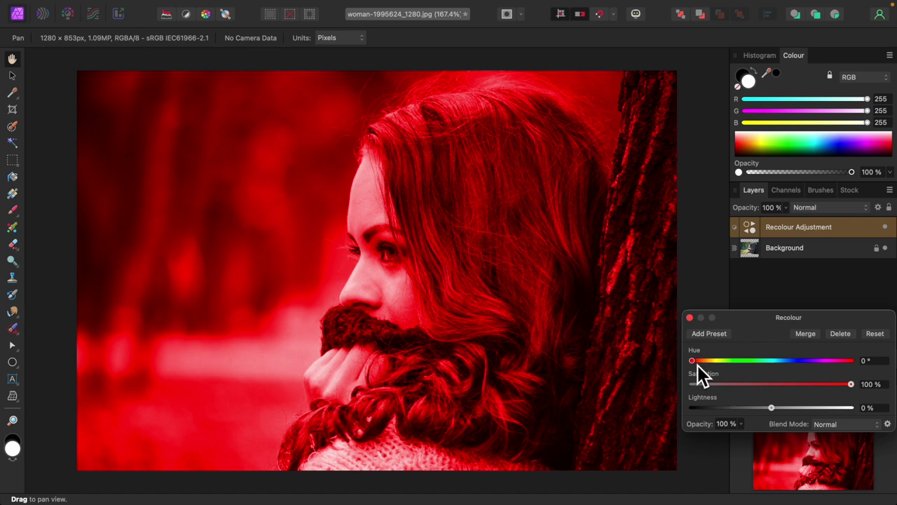
drag(696, 365, 708, 364)
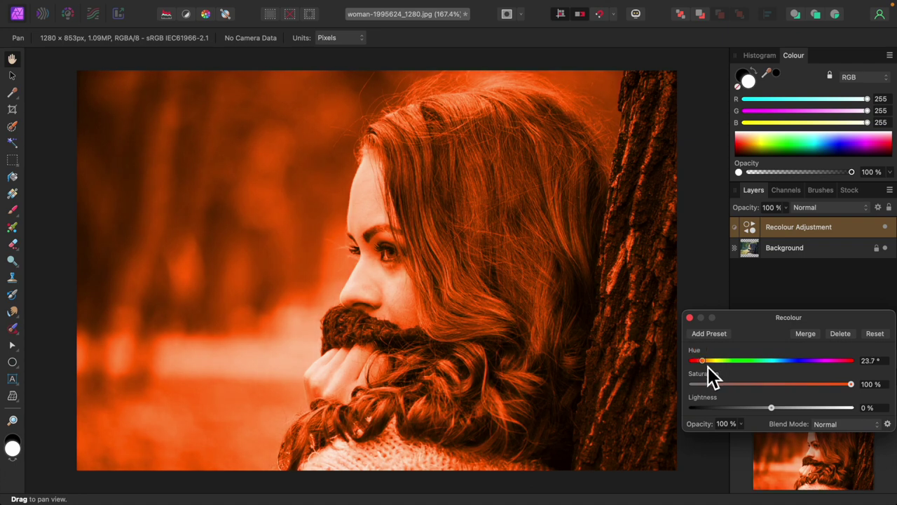
click(690, 318)
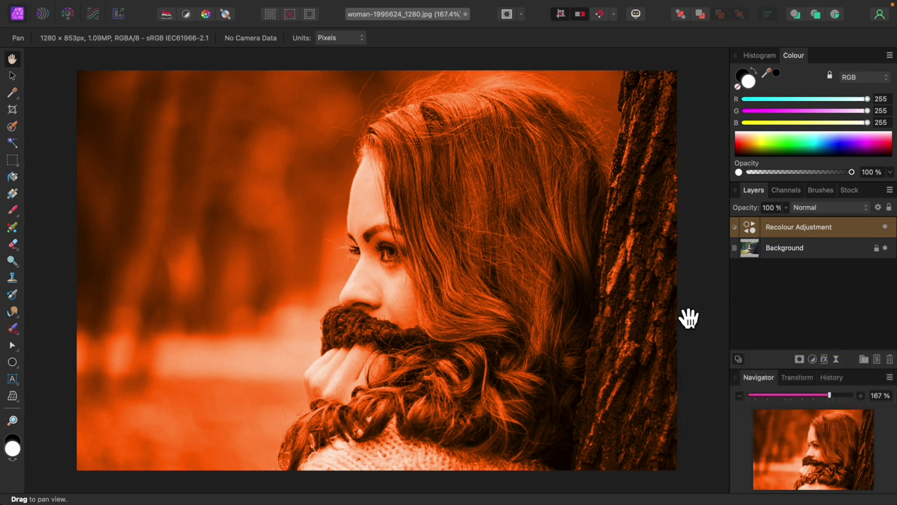
Preview the blend modes on the orange Recolour layer and apply Hue
click(869, 210)
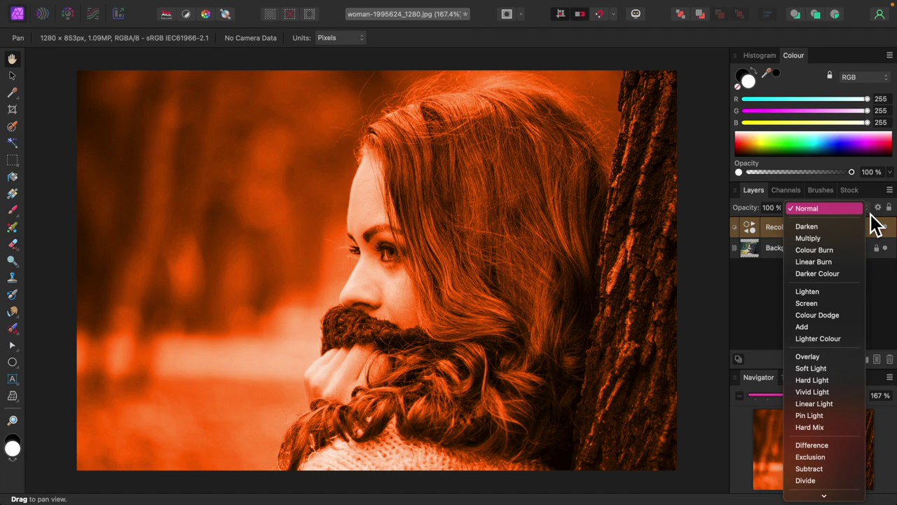
key(Down)
key(Down)
key(Down)
key(Down)
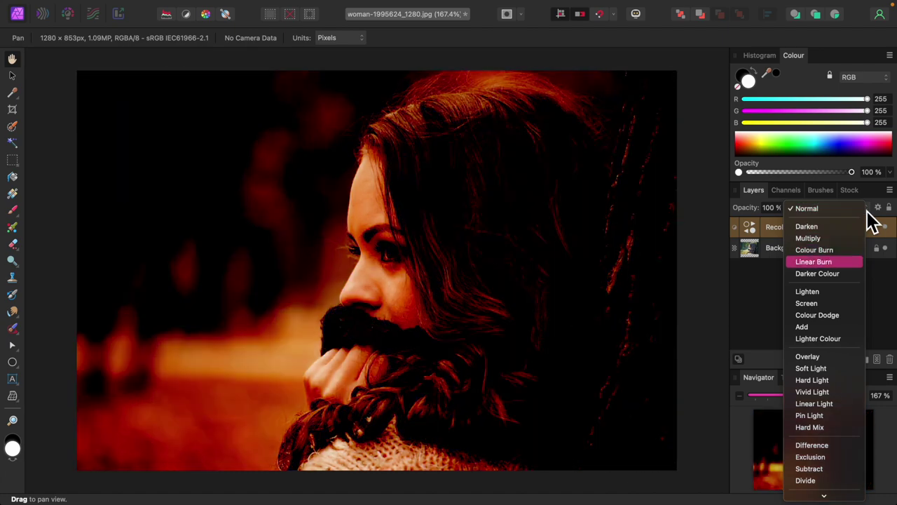
key(Down)
key(Down)
key(Down)
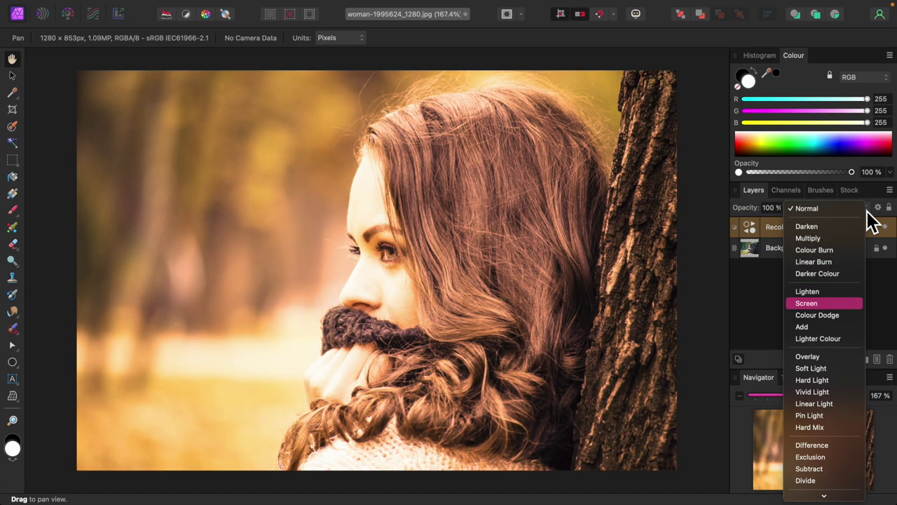
key(Down)
key(Down)
key(Down)
key(Down)
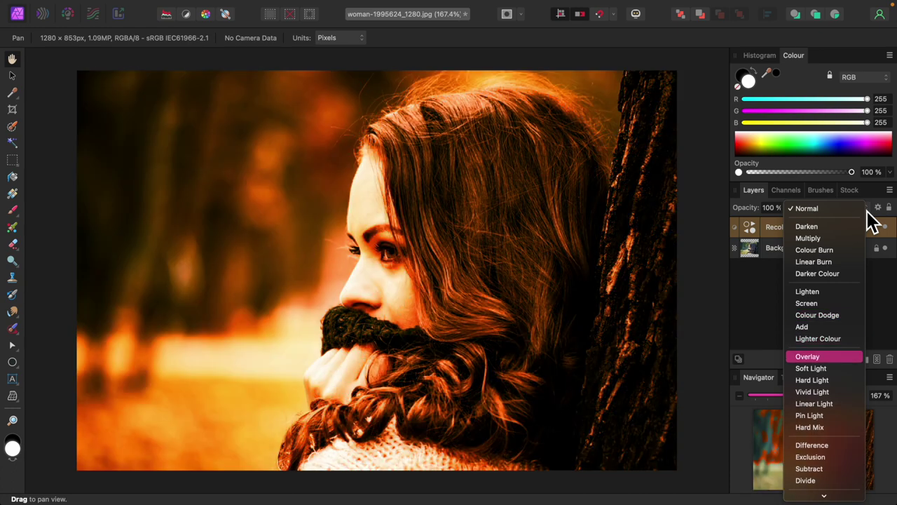
key(Down)
key(Down)
key(Down)
key(Down)
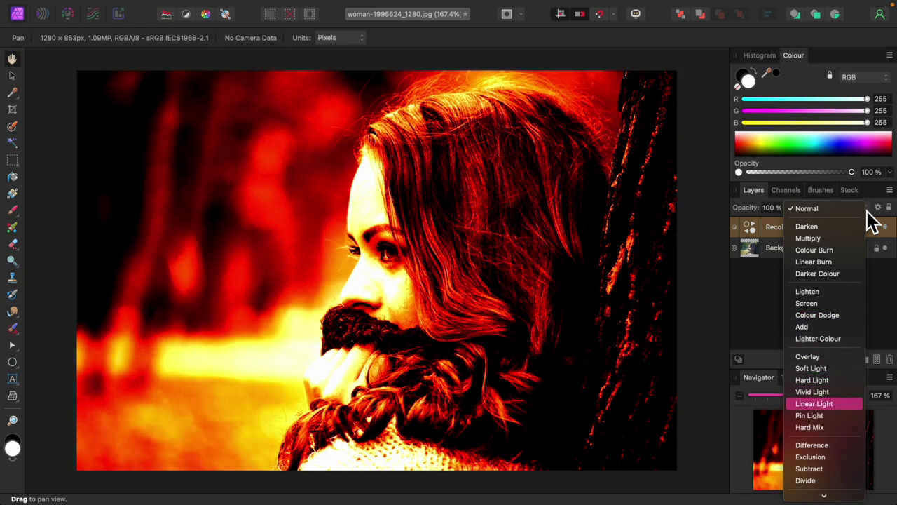
key(Down)
key(Down)
key(Down)
key(Down)
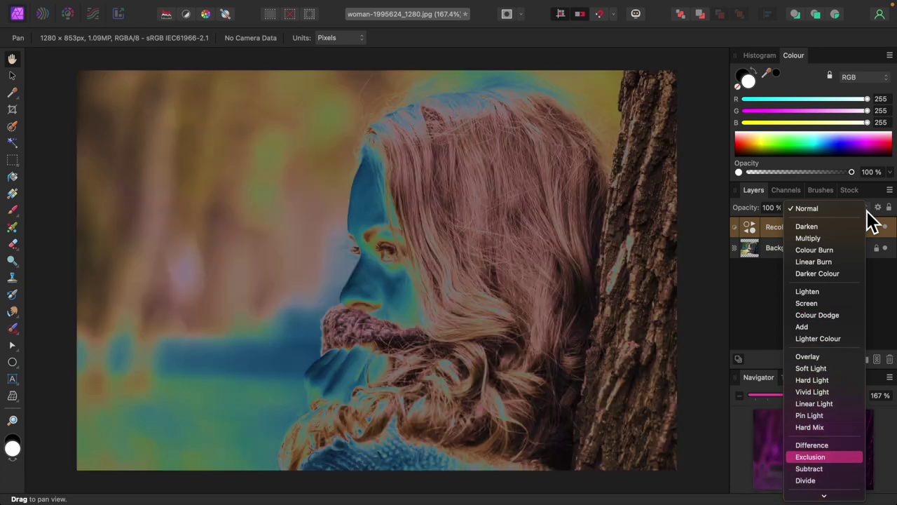
key(Down)
key(Down)
key(Down)
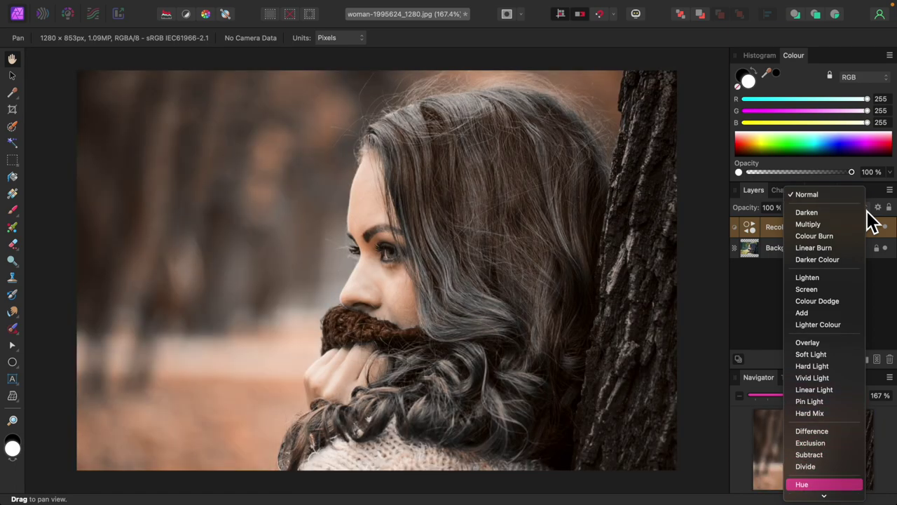
key(Down)
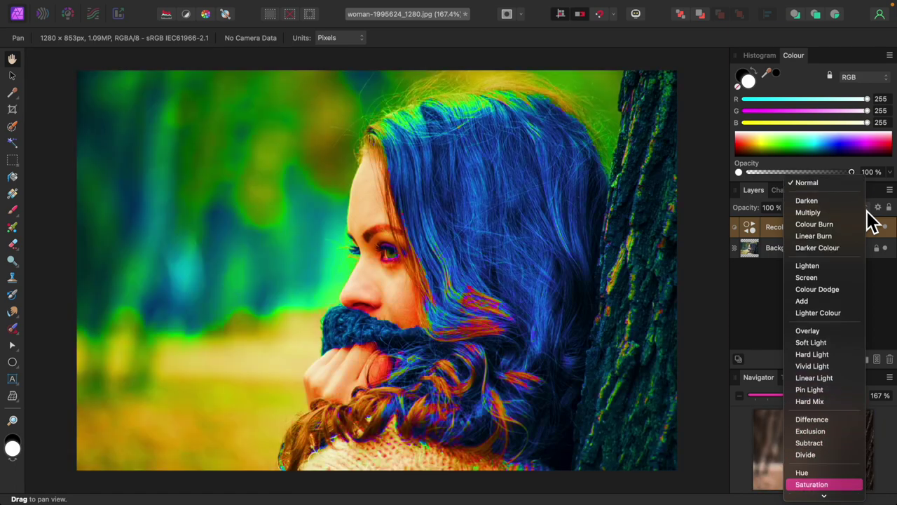
key(Down)
key(Up)
key(Up)
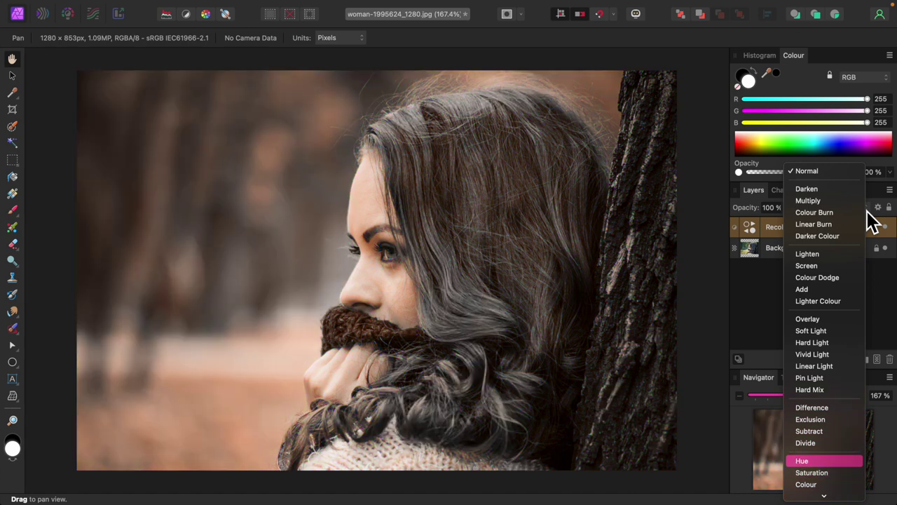
key(Return)
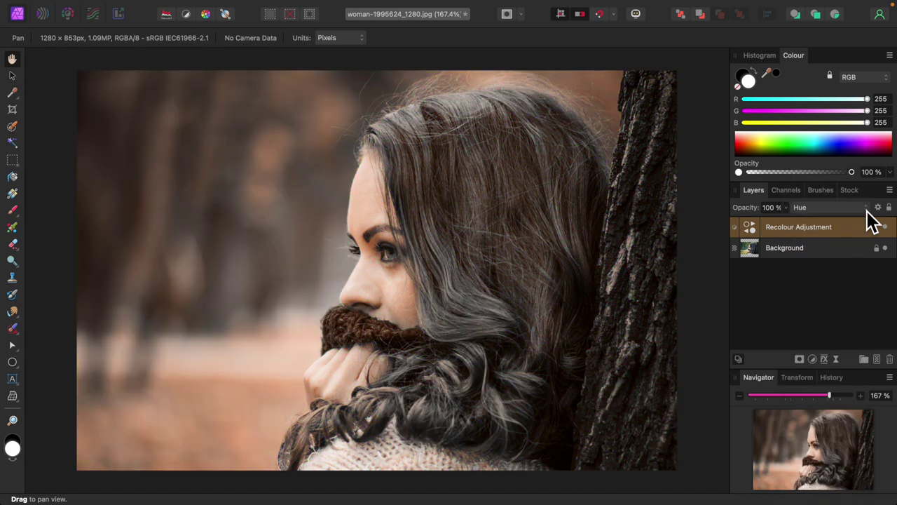
click(793, 213)
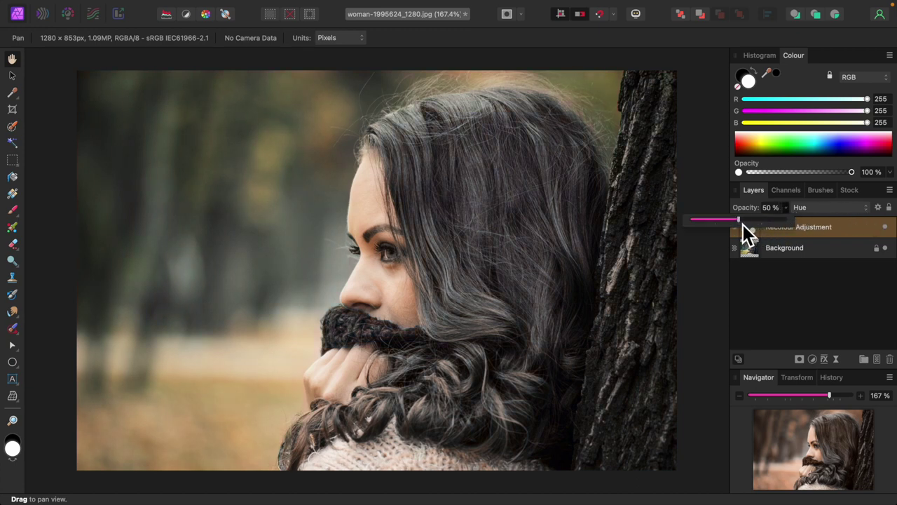
Lower the orange Recolour layer's opacity to 33%
drag(733, 220, 727, 221)
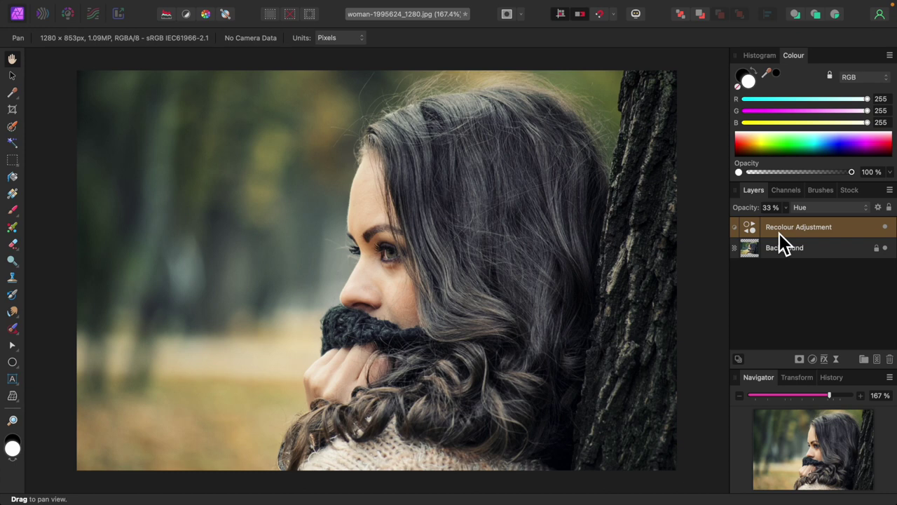
Add a second Recolour layer at hue 58.6° and lightness -54% for an olive-yellow tint
click(813, 360)
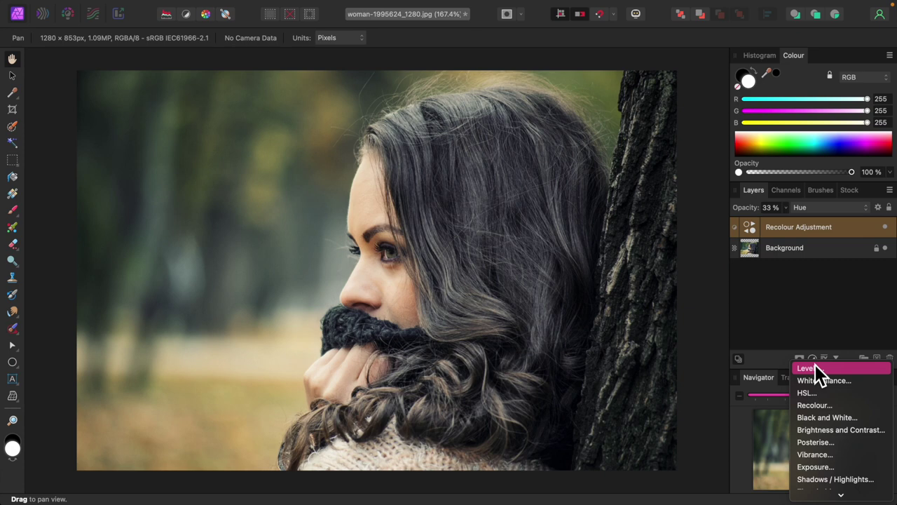
click(817, 409)
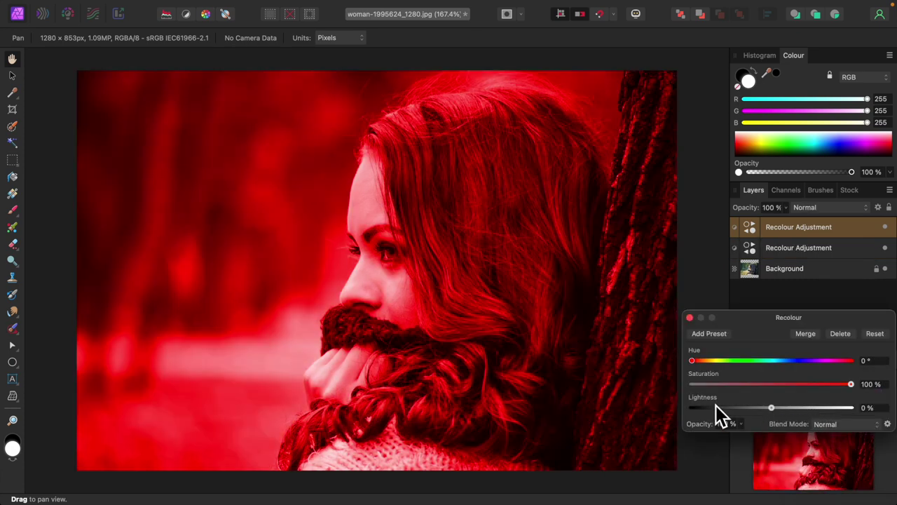
drag(697, 365, 724, 365)
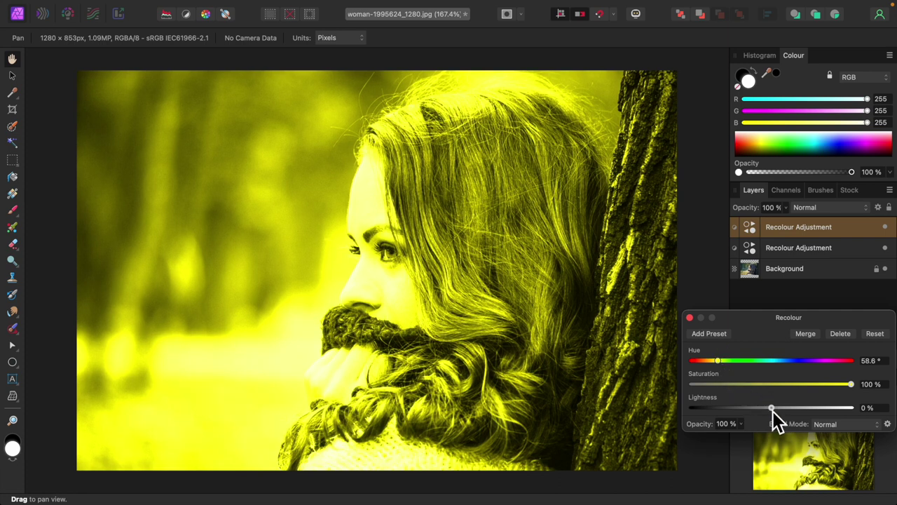
drag(773, 410, 731, 413)
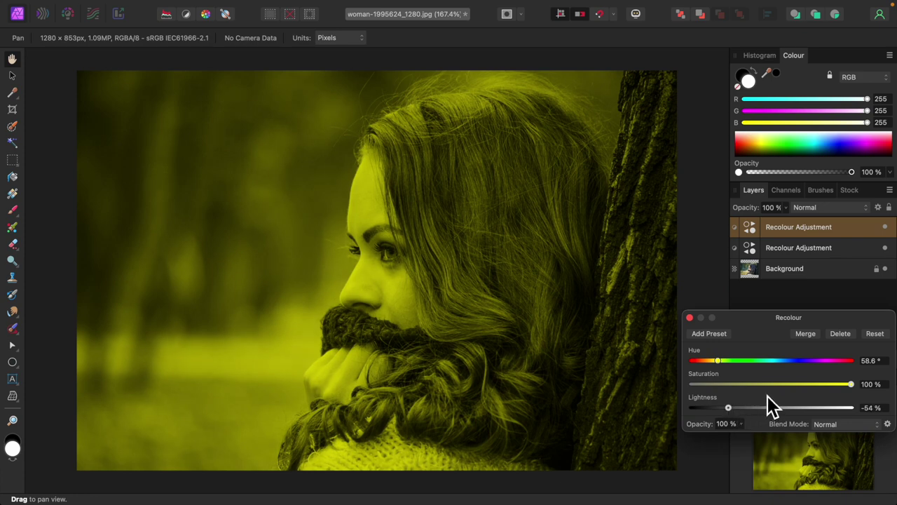
click(690, 319)
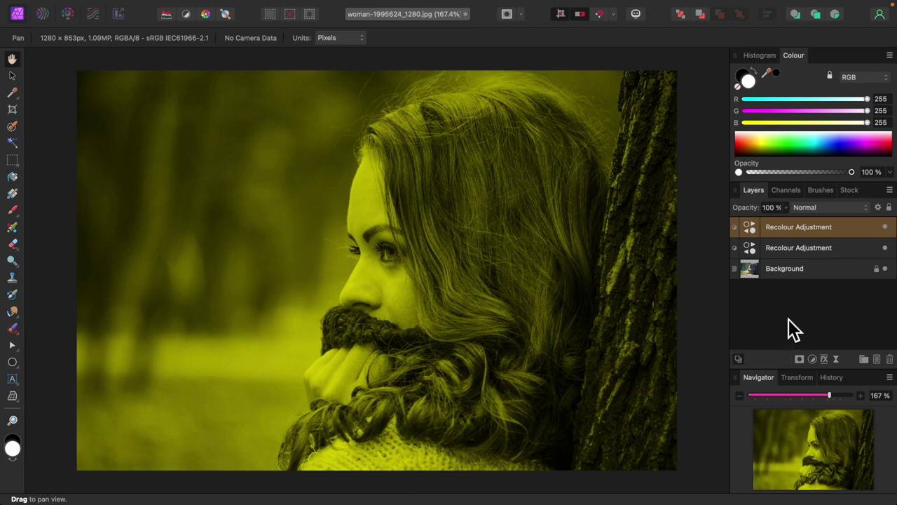
Compare the contrast blend modes on the yellow Recolour layer and settle on Hard Light
click(868, 208)
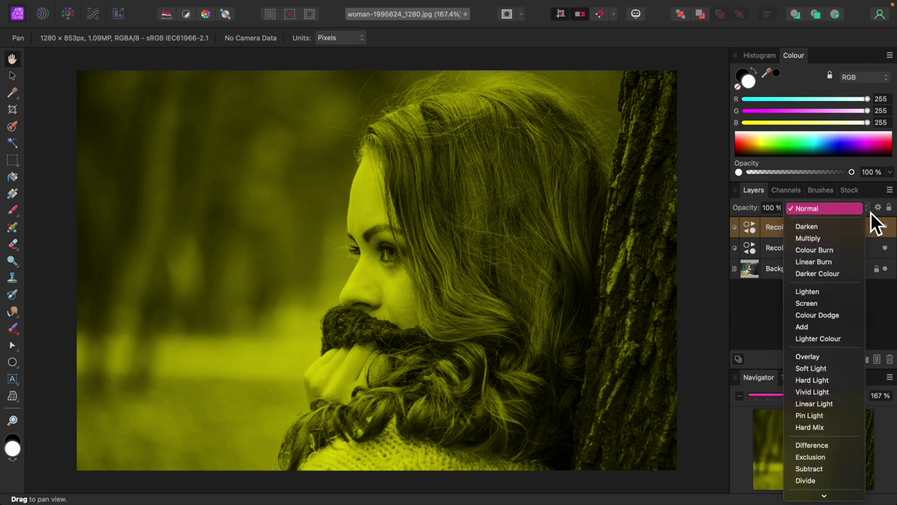
key(Down)
key(Down)
key(Down)
key(Down)
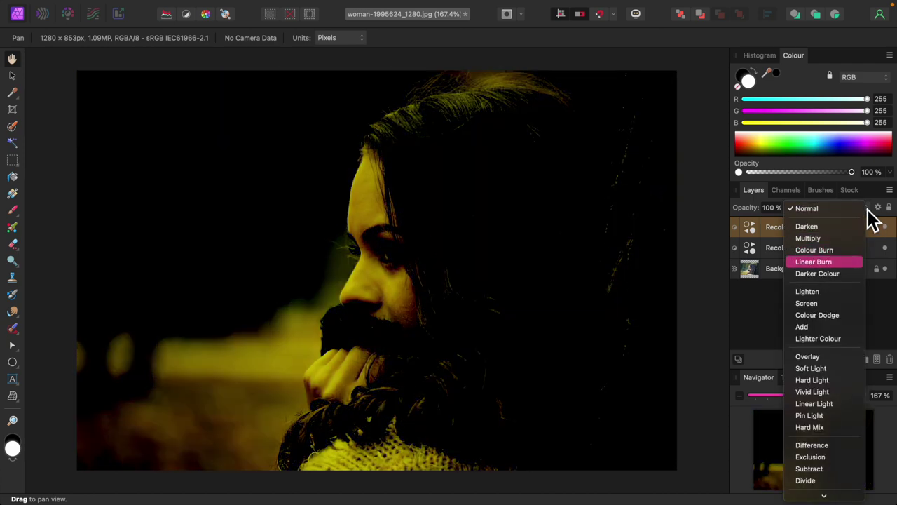
key(Down)
key(Down)
key(Down)
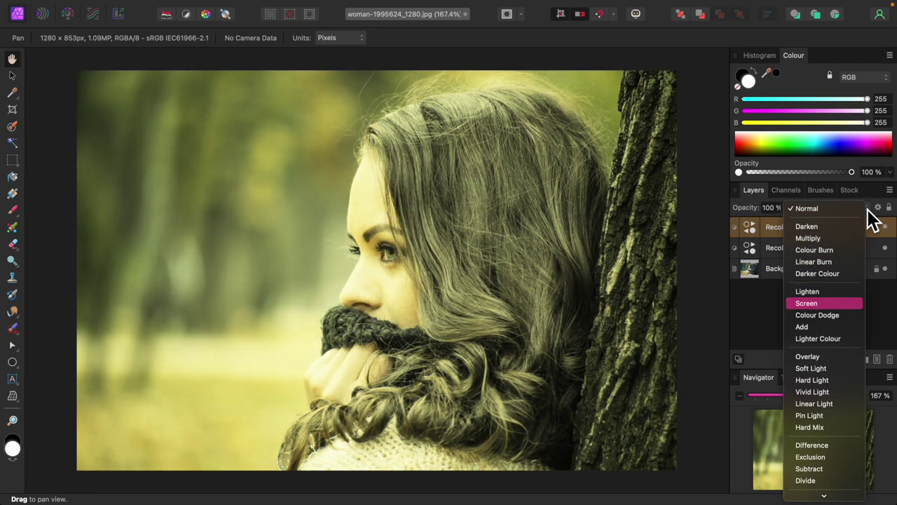
key(Down)
key(Down)
key(Down)
key(Down)
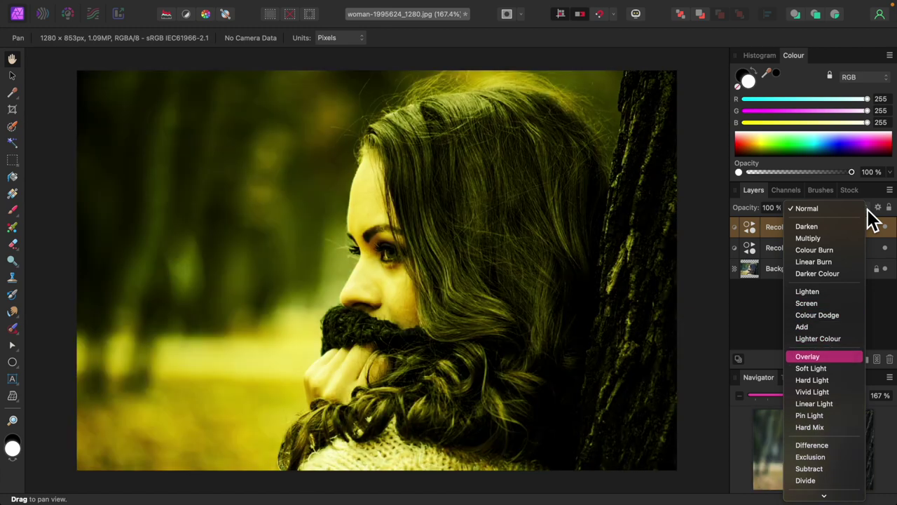
key(Down)
key(Down)
key(Down)
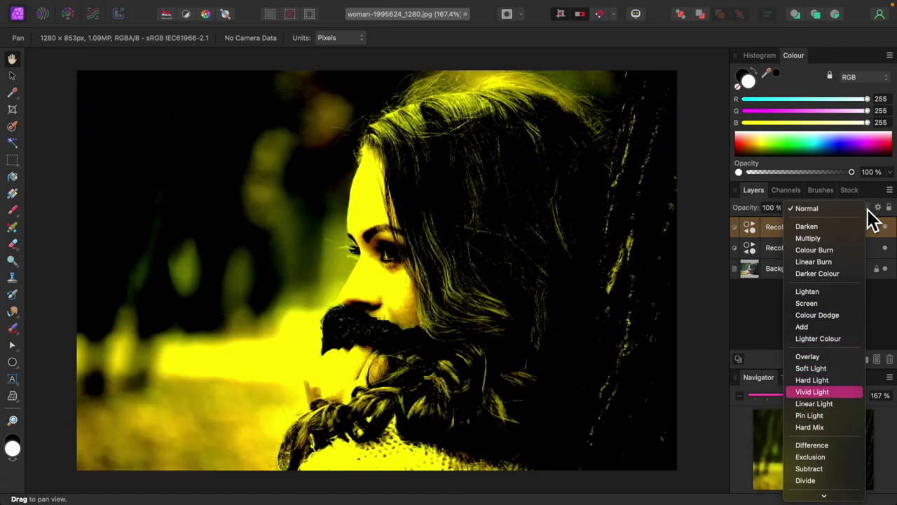
key(Down)
key(Down)
key(Up)
key(Up)
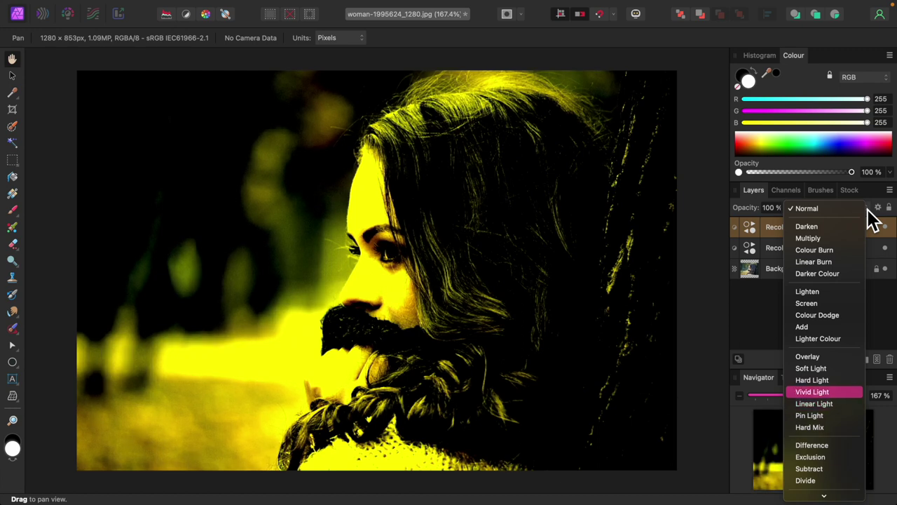
key(Up)
key(Return)
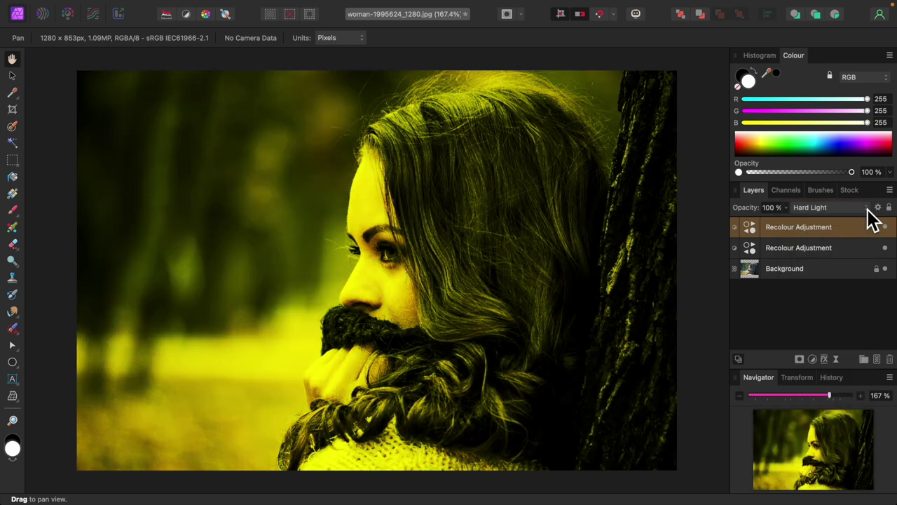
Fade the yellow Recolour layer to 25% opacity
click(790, 211)
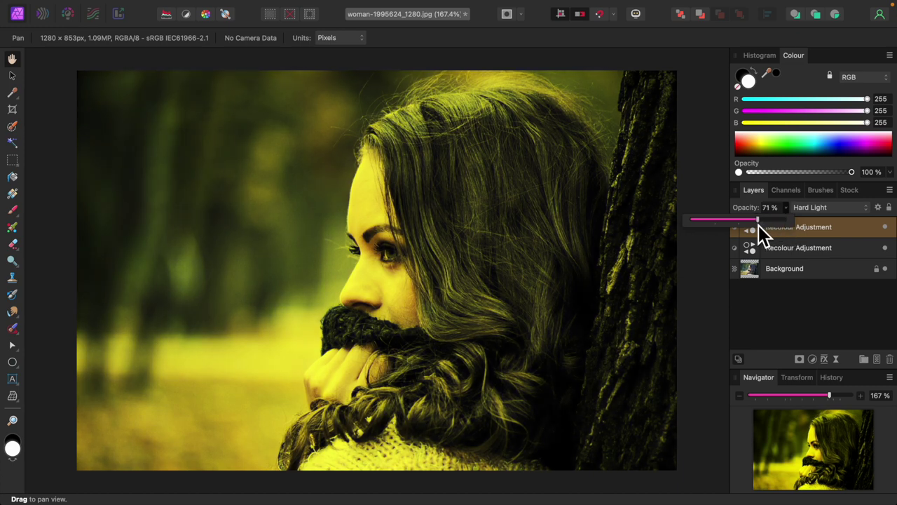
drag(743, 226, 718, 225)
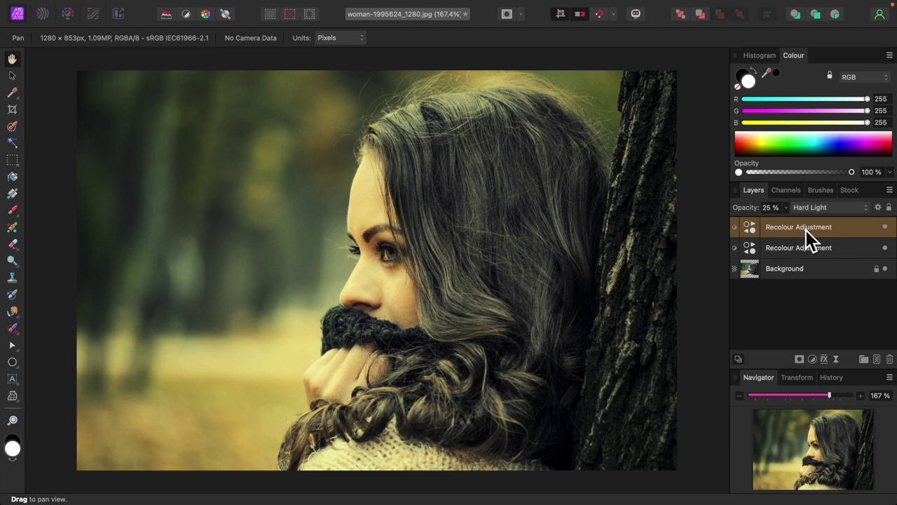
Add a third, violet Recolour layer with hue 257.5°, saturation 72% and lightness 33%
click(814, 360)
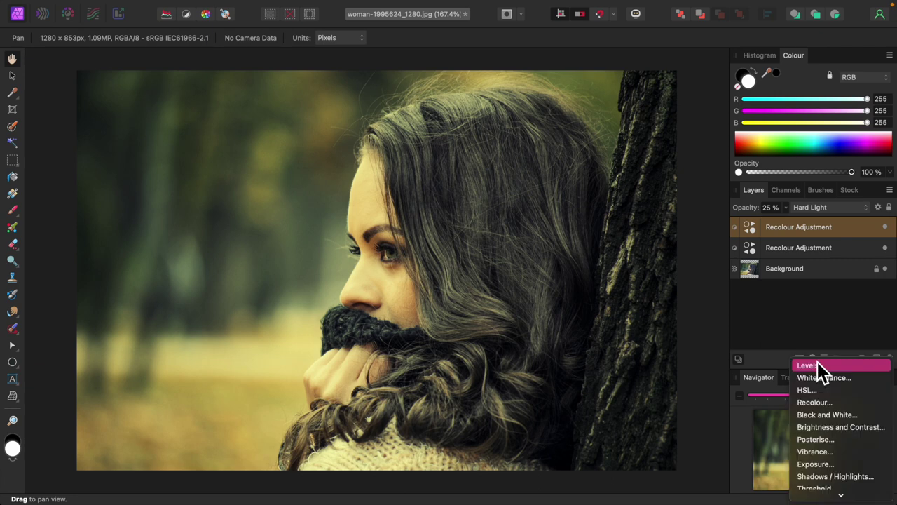
click(814, 403)
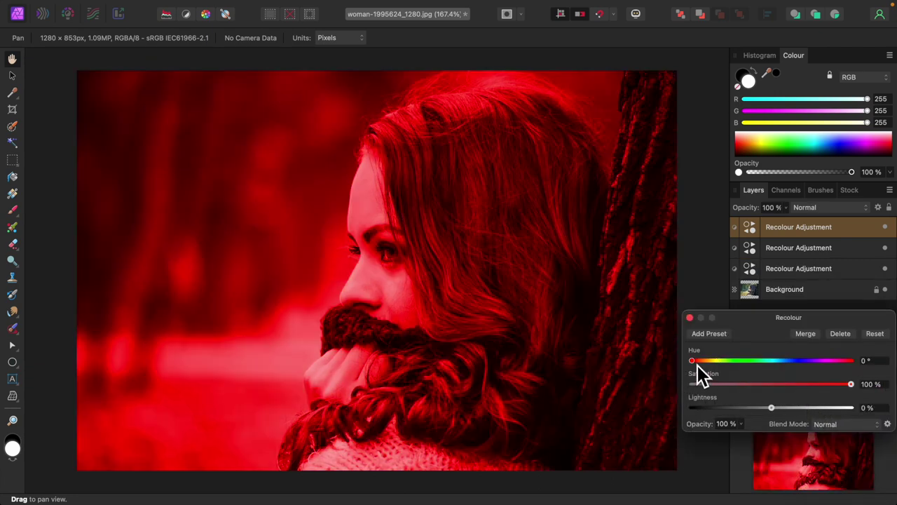
drag(694, 363, 813, 372)
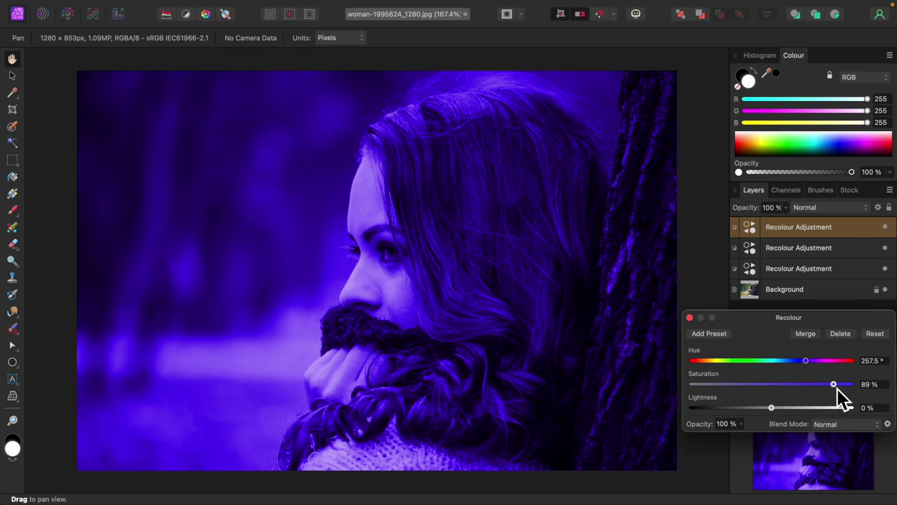
drag(827, 388, 815, 387)
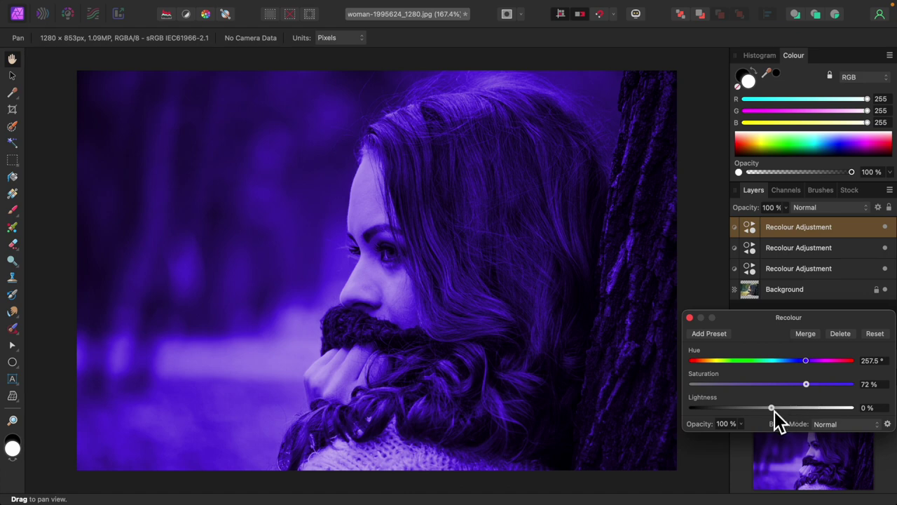
drag(775, 411, 801, 410)
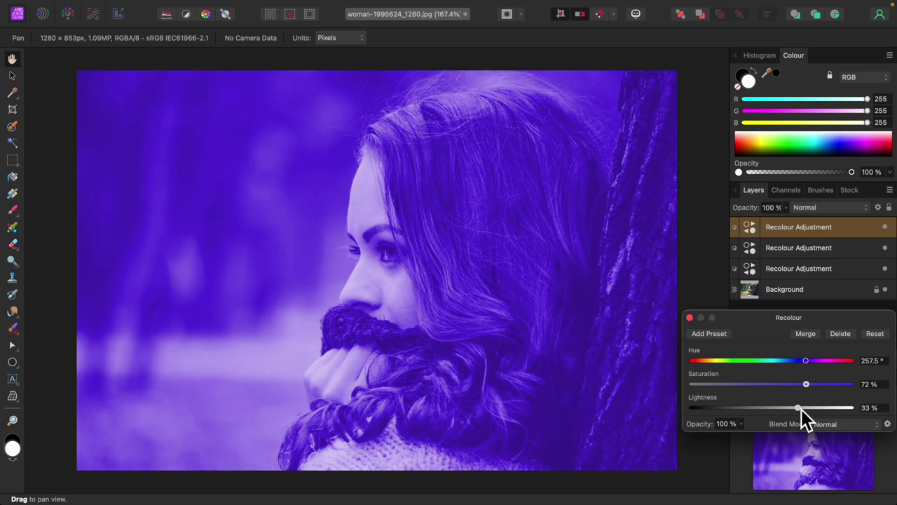
click(690, 318)
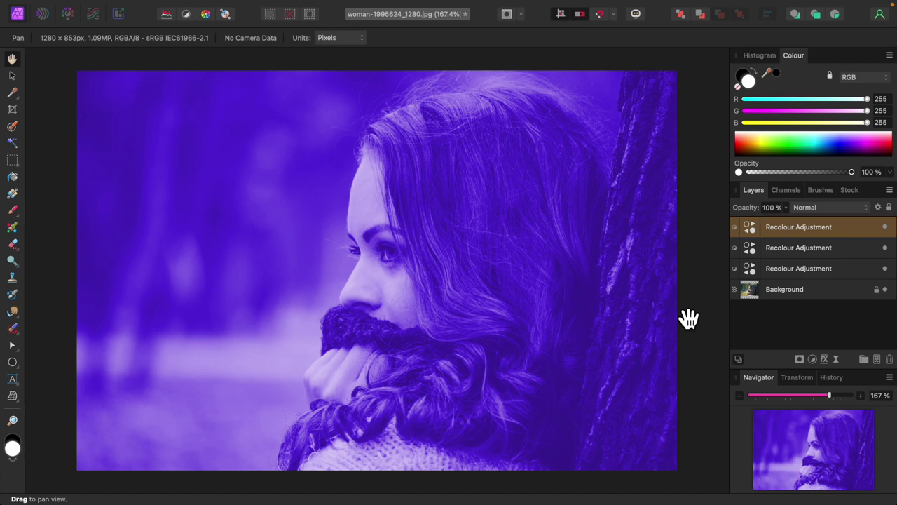
Set the violet Recolour layer to the Multiply blend mode at 42% opacity
click(867, 208)
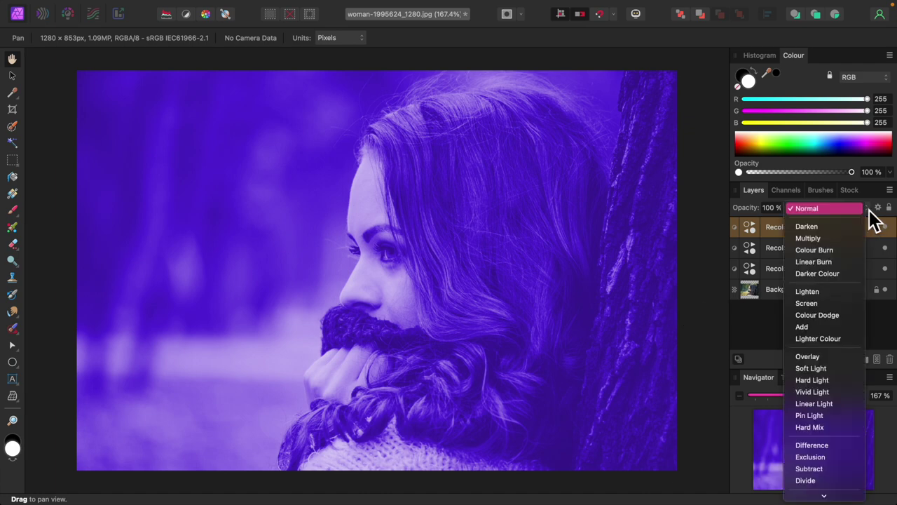
key(Down)
key(Down)
key(Down)
key(Down)
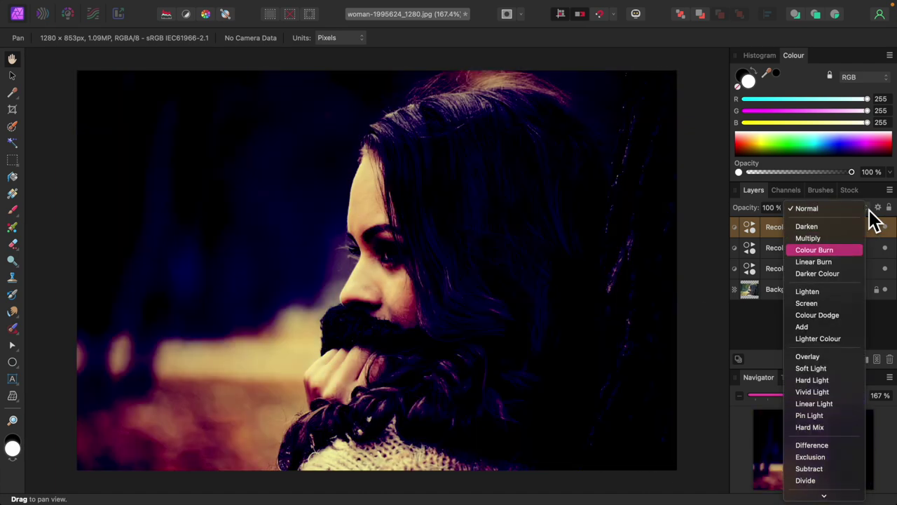
key(Up)
key(Up)
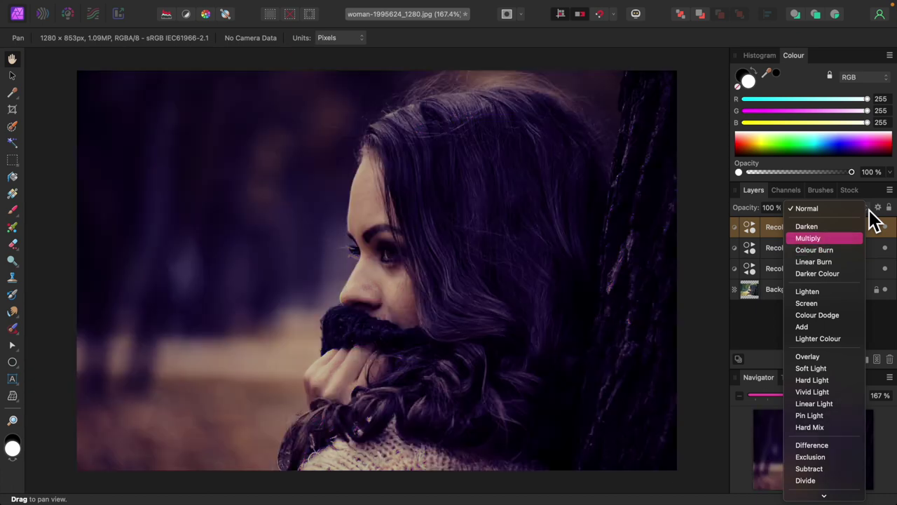
key(Return)
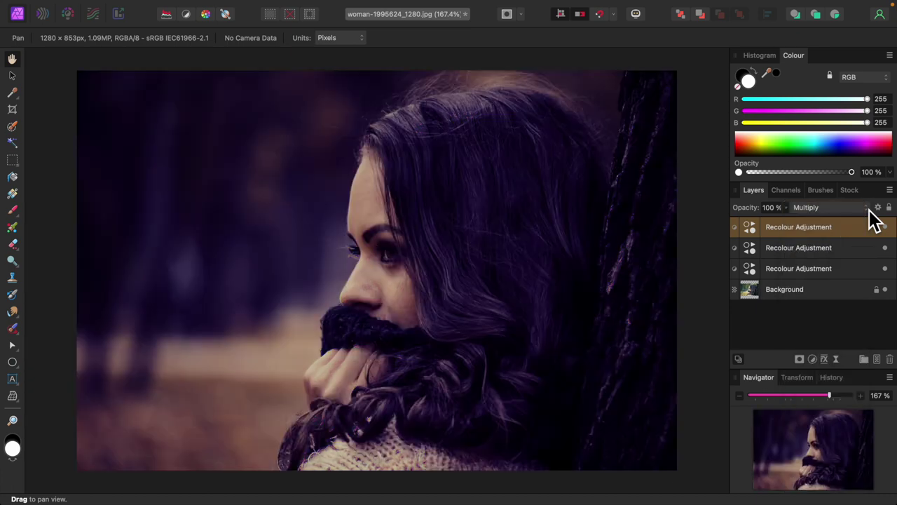
click(787, 210)
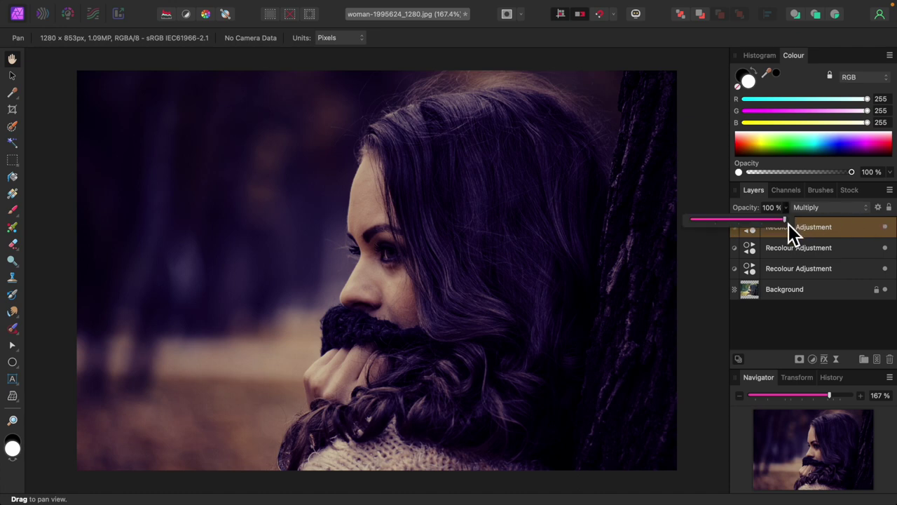
drag(789, 224, 737, 225)
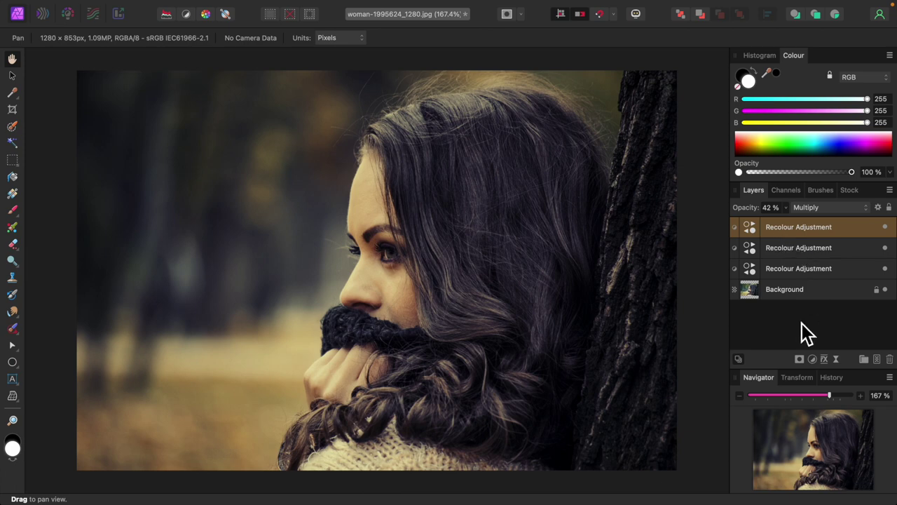
Add Selective Colour with Yellows at Cyan -20%, Magenta 37%, Yellow 7%, Black 6%
click(813, 359)
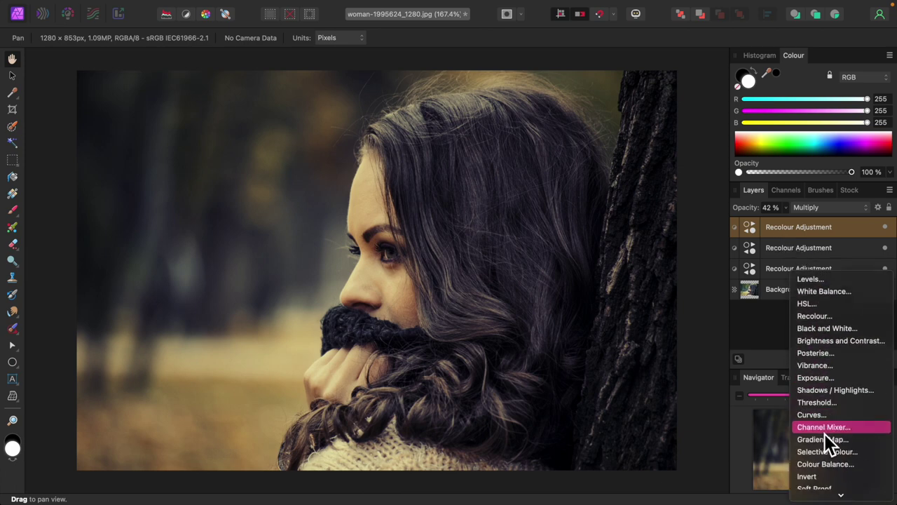
click(829, 394)
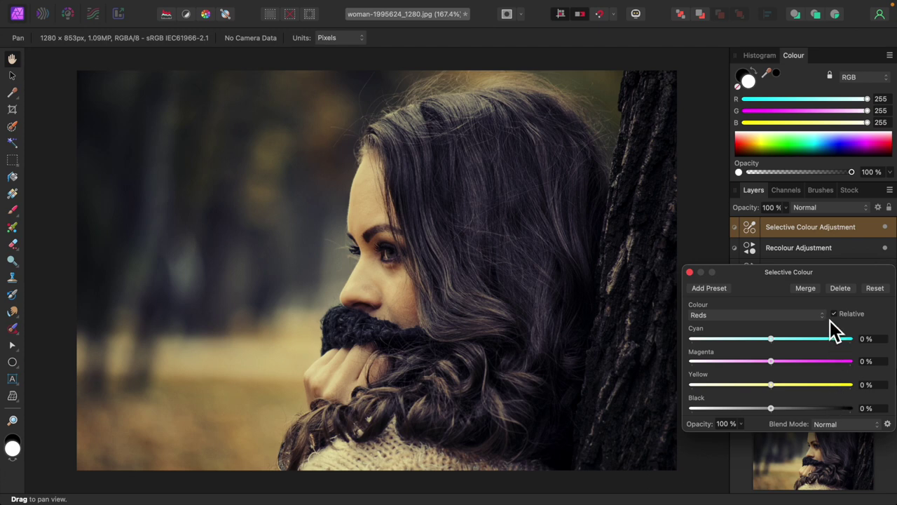
click(824, 316)
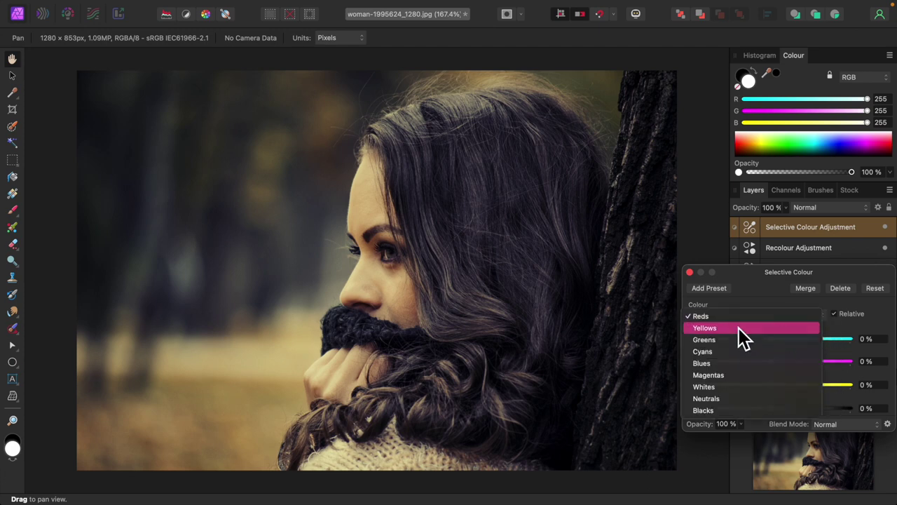
click(741, 329)
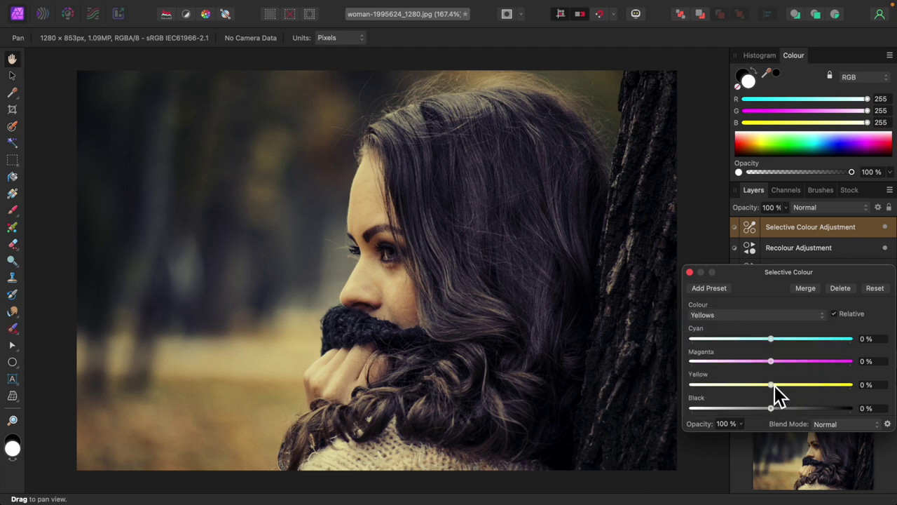
drag(775, 386, 778, 386)
drag(772, 362, 803, 363)
drag(773, 341, 759, 340)
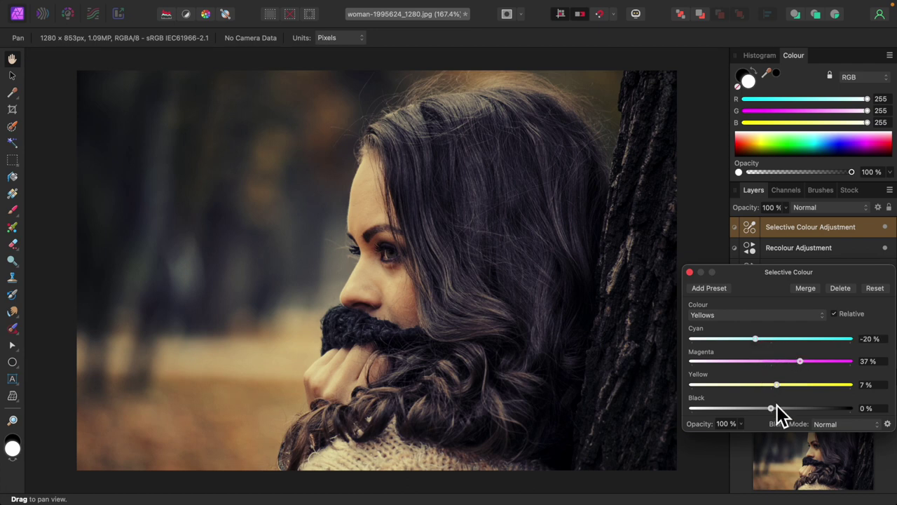
drag(775, 410, 779, 411)
Shift the Selective Colour Reds to Cyan -28%, Magenta 12%, Yellow 18%
click(826, 323)
click(732, 305)
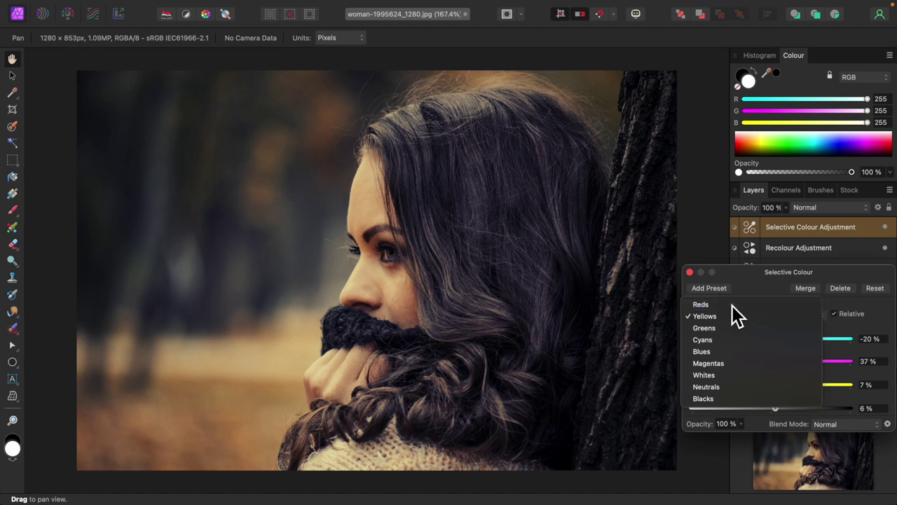
drag(771, 362, 784, 364)
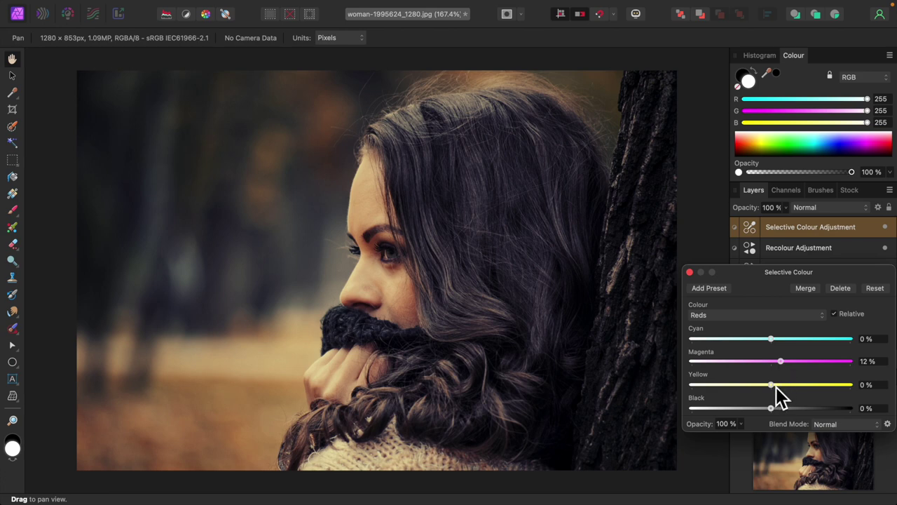
drag(775, 388, 789, 388)
drag(770, 343, 750, 343)
click(690, 273)
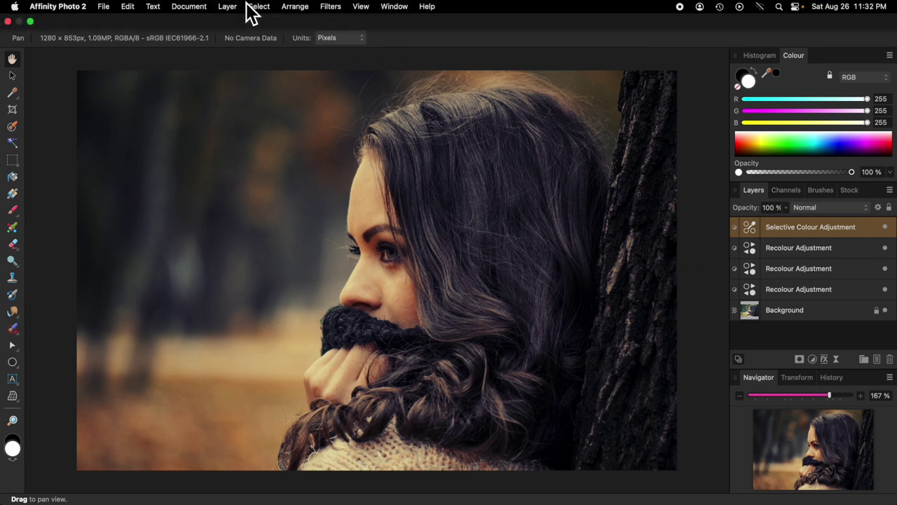
Add a new Fill layer on top with a left-to-right white-to-black linear gradient across the portrait
click(228, 7)
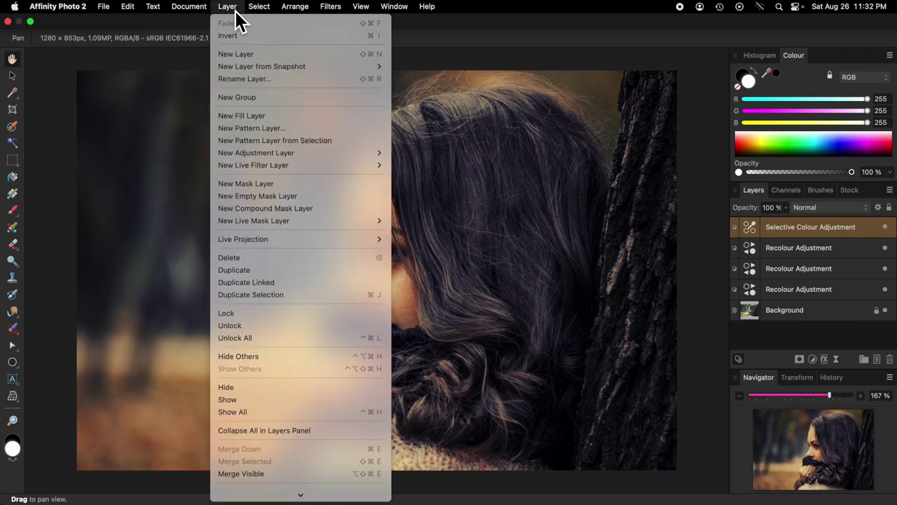
click(253, 117)
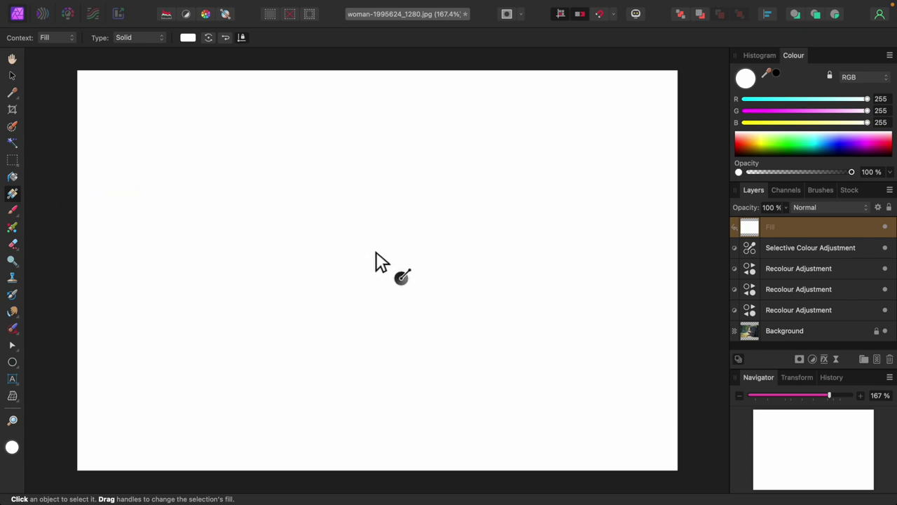
drag(377, 252, 711, 254)
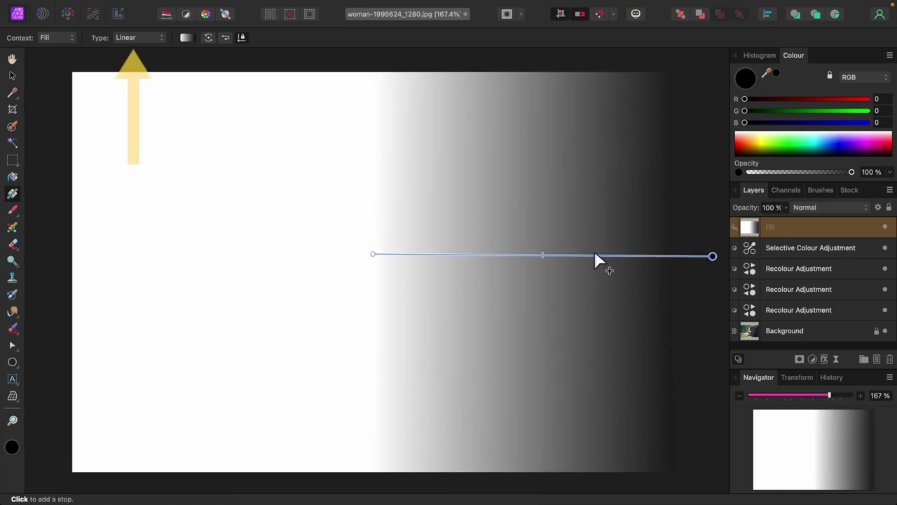
Make the fill a radial gradient in Multiply mode, pushing its midpoint outward to soften the vignette
click(162, 39)
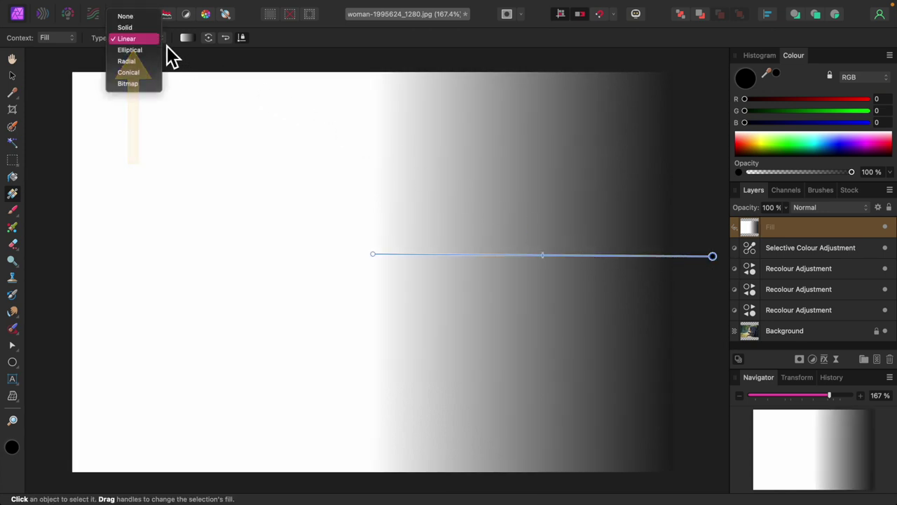
click(135, 62)
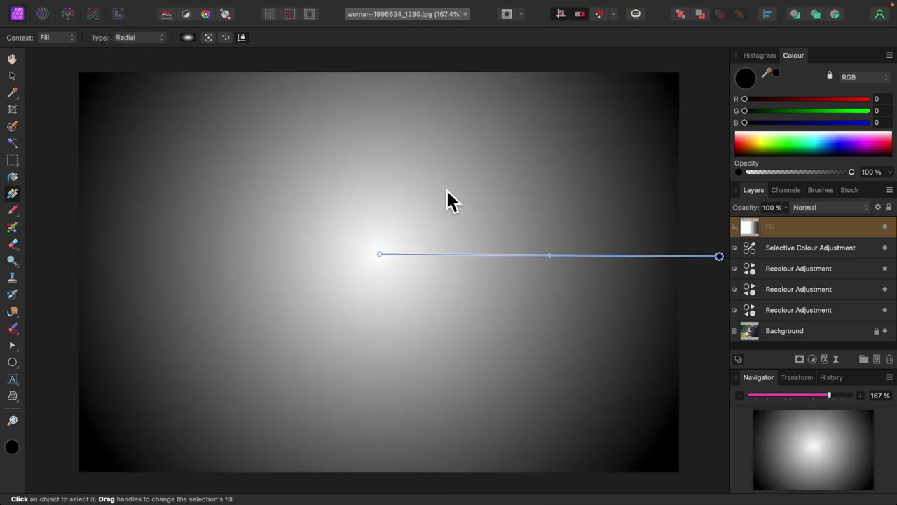
scroll(530, 186, right, 1)
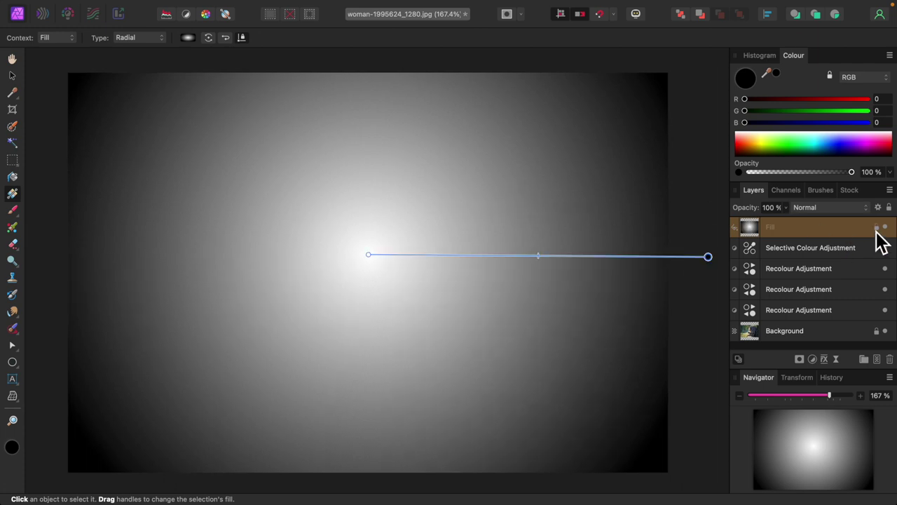
click(858, 208)
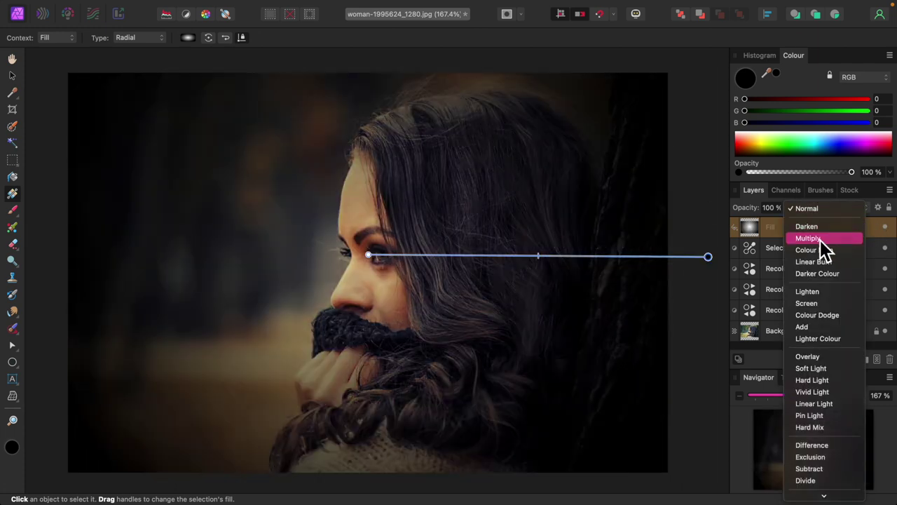
click(813, 239)
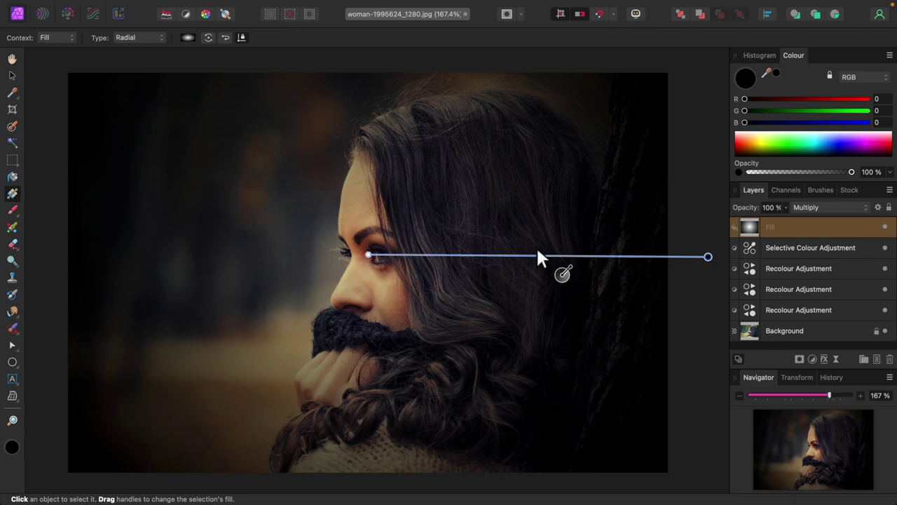
drag(550, 260, 677, 271)
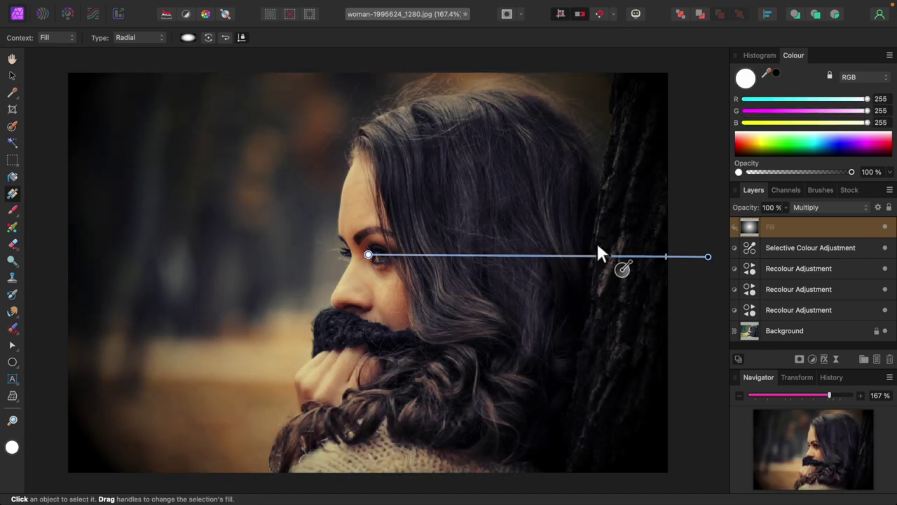
click(12, 60)
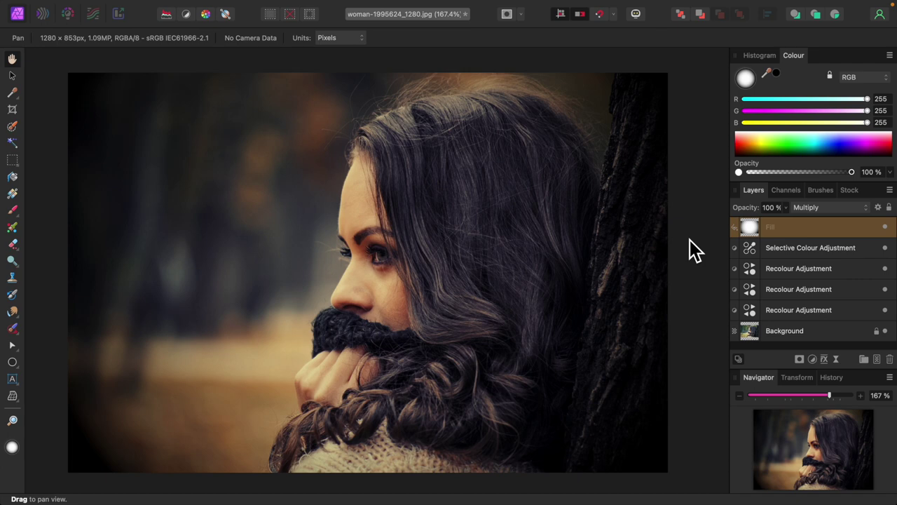
key(shift)
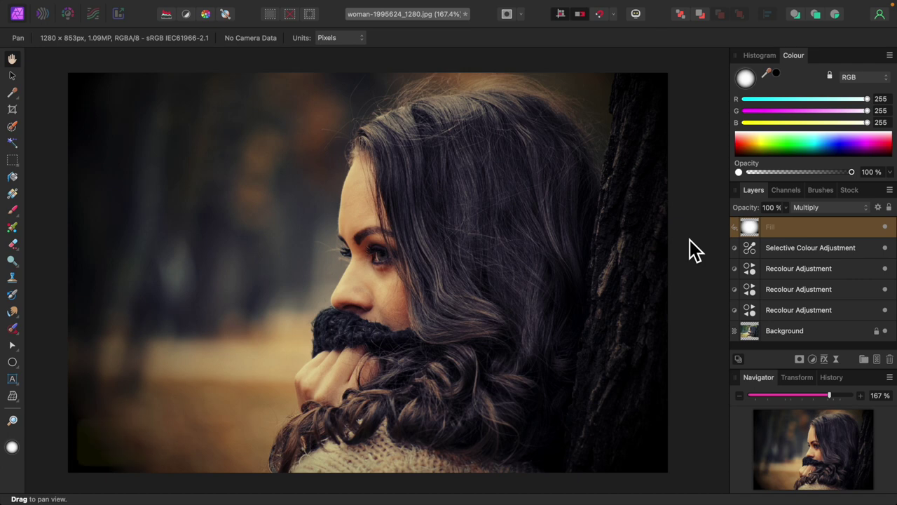
shift+click(775, 314)
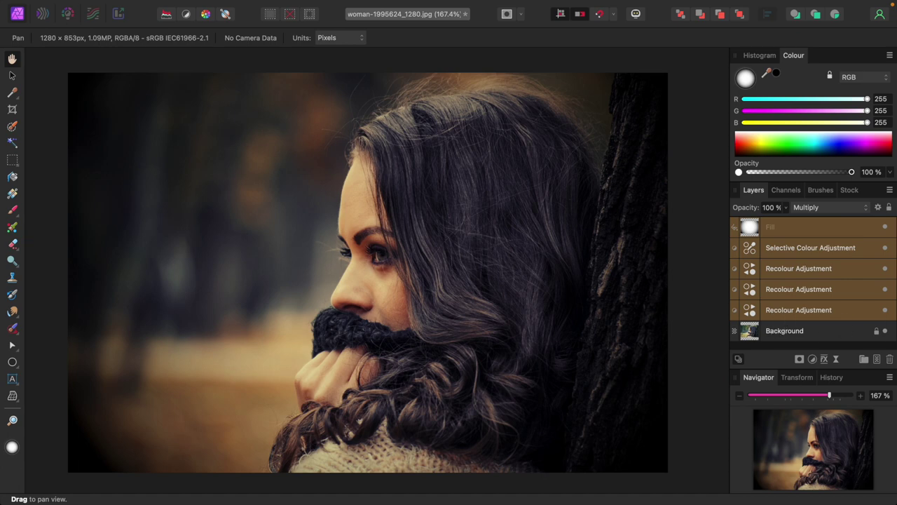
click(885, 310)
click(886, 311)
click(886, 310)
click(886, 310)
click(886, 310)
click(885, 311)
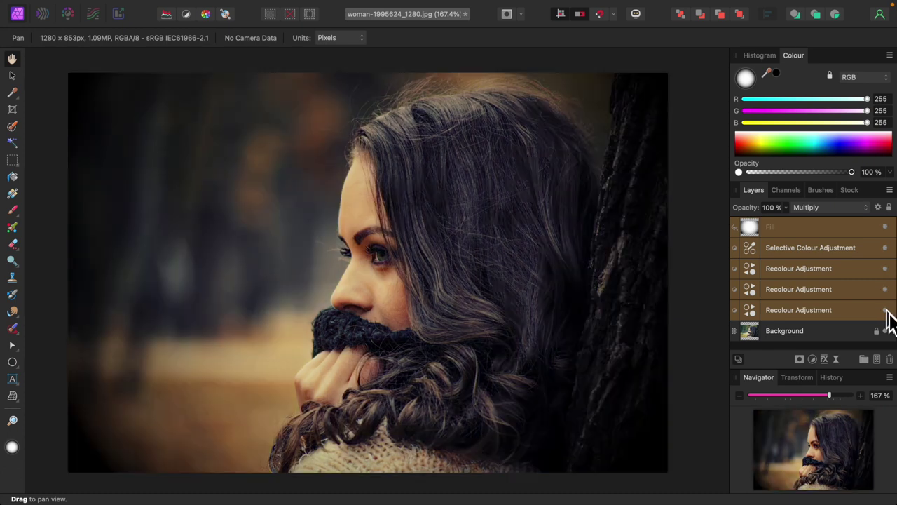